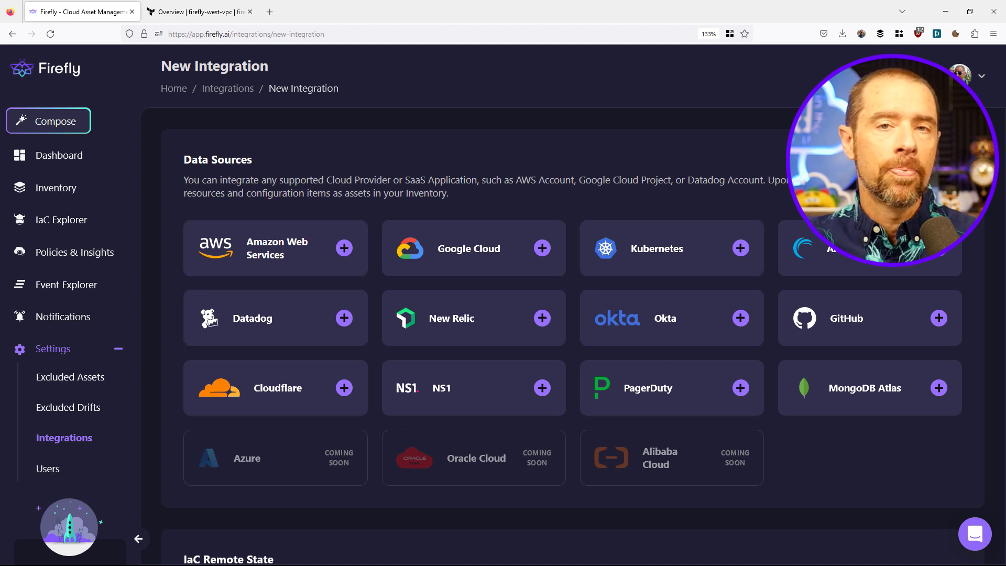
# Step: Look through the available integration categories and the connected data source, version control, notification and IaC remote state integrations
pyautogui.scroll(-7, 988, 197)
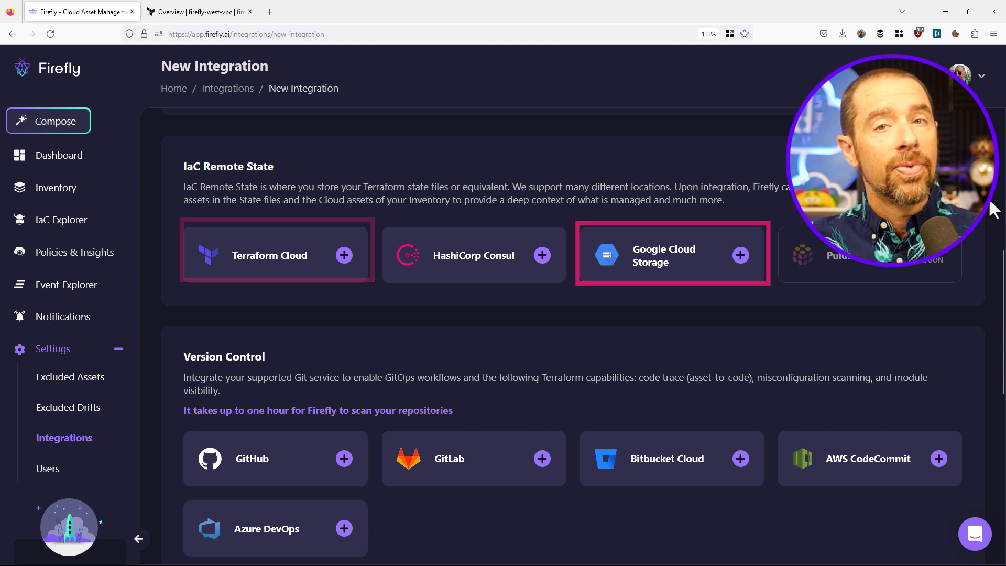
pyautogui.scroll(-4, 993, 209)
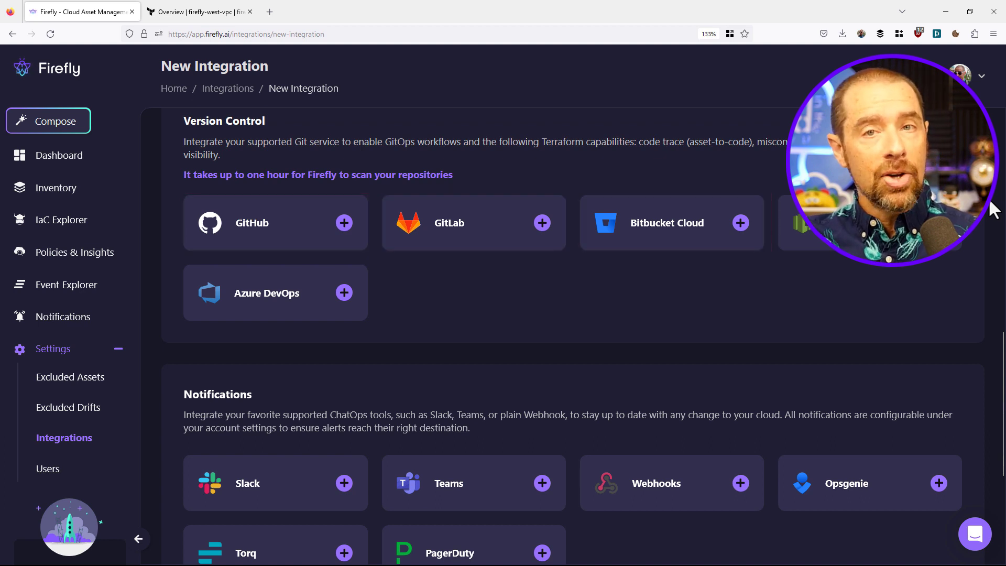
pyautogui.scroll(-5, 992, 210)
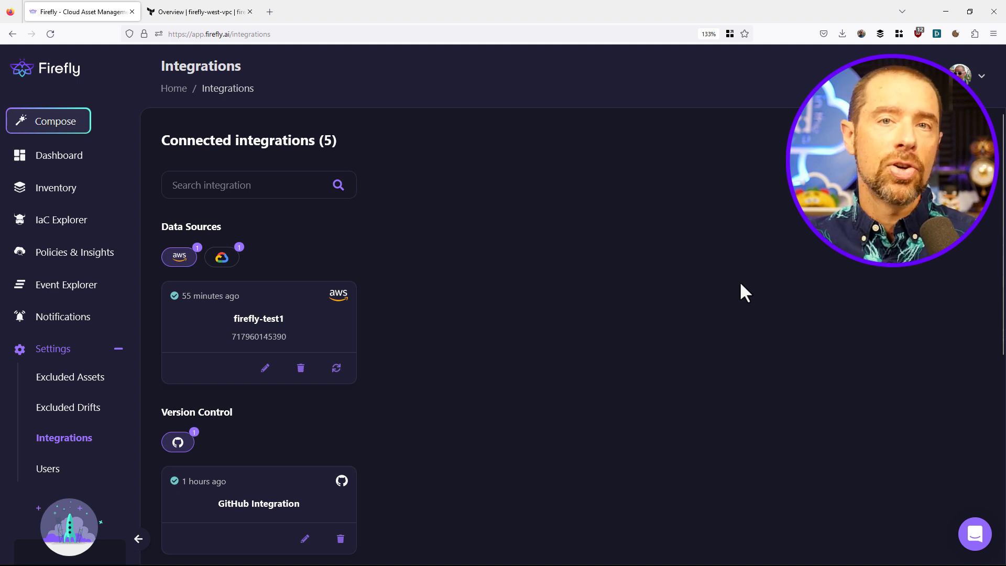
pyautogui.scroll(-5, 741, 284)
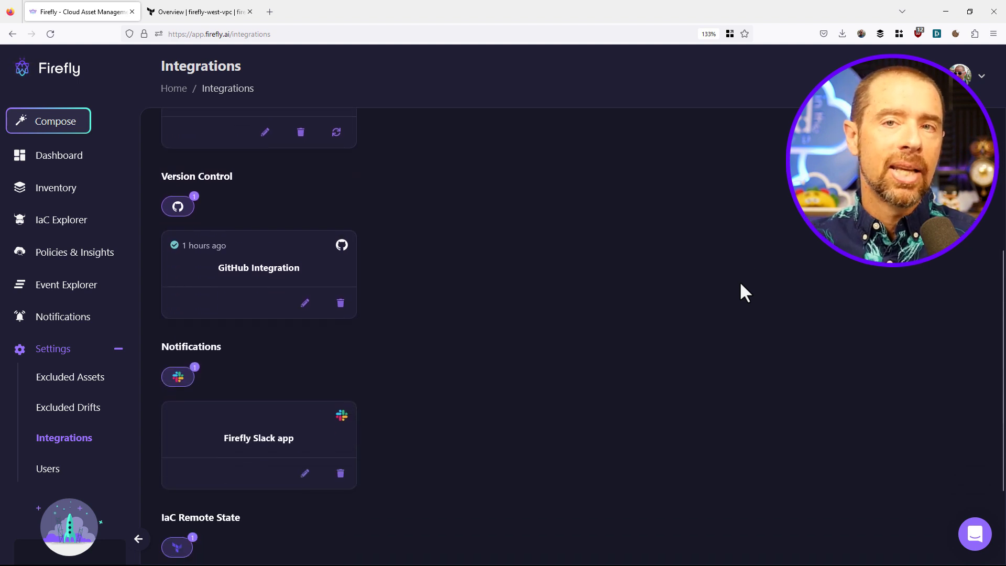
pyautogui.scroll(-2, 741, 283)
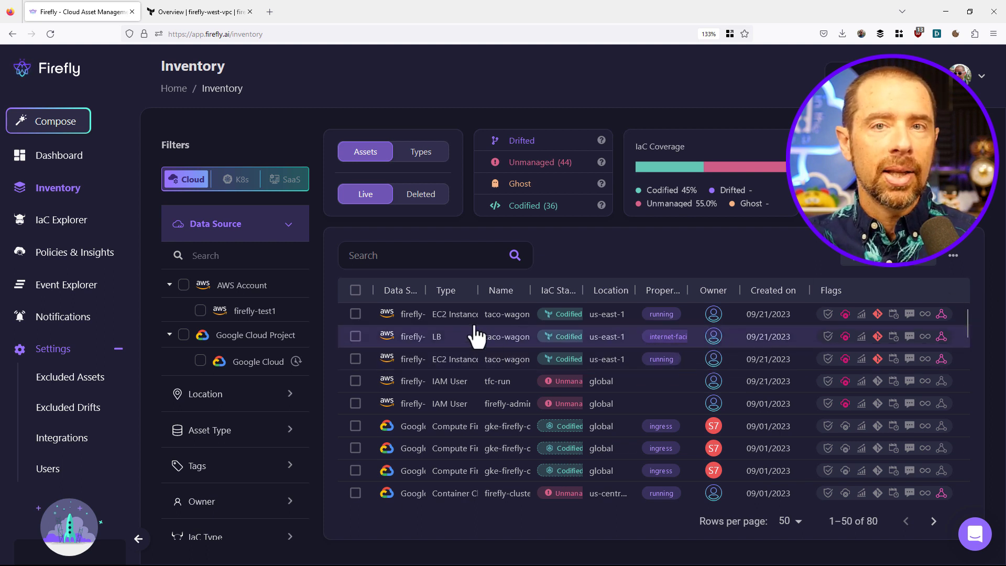
# Step: Examine the taco-wagon-app-nginx-1 EC2 instance's IaC stack, Git repository and relationships graph, and close its details
pyautogui.click(449, 316)
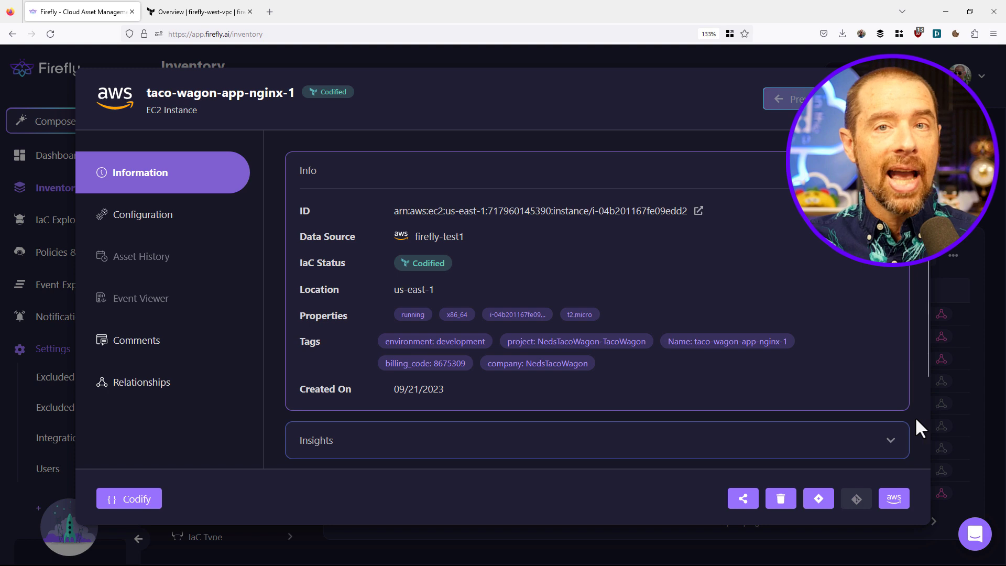
pyautogui.scroll(-3, 916, 417)
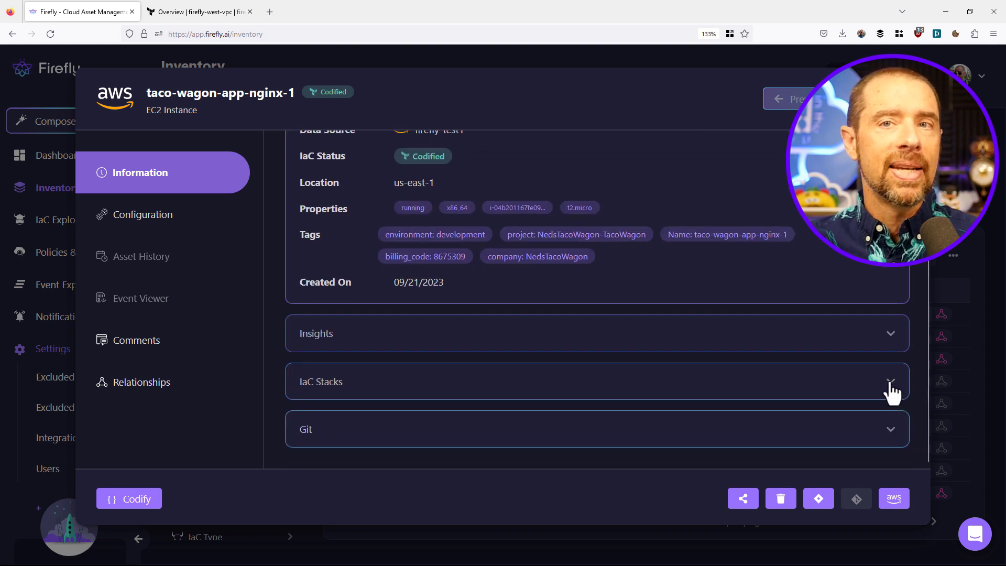
pyautogui.click(891, 382)
pyautogui.scroll(-2, 910, 336)
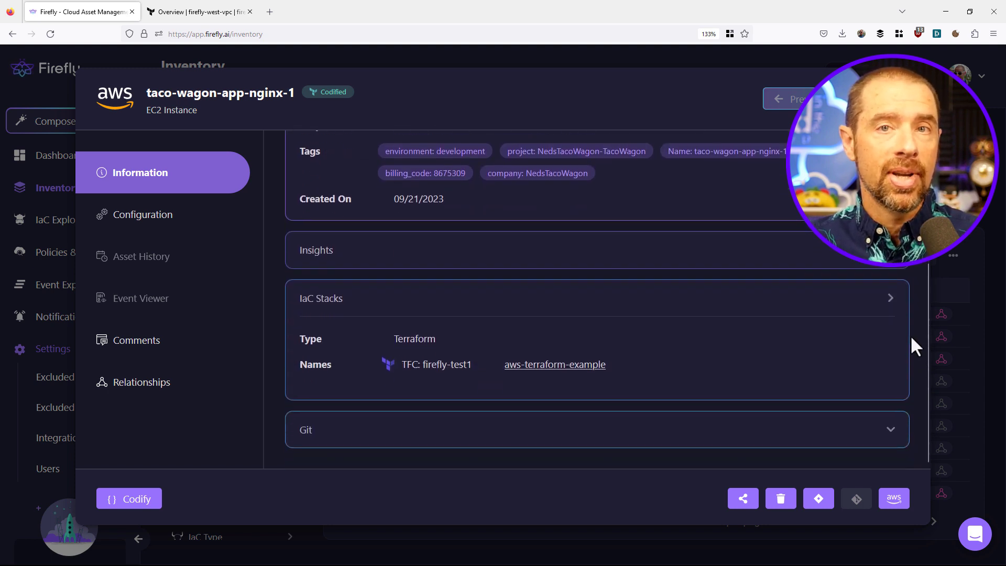
pyautogui.click(892, 431)
pyautogui.scroll(-1, 912, 408)
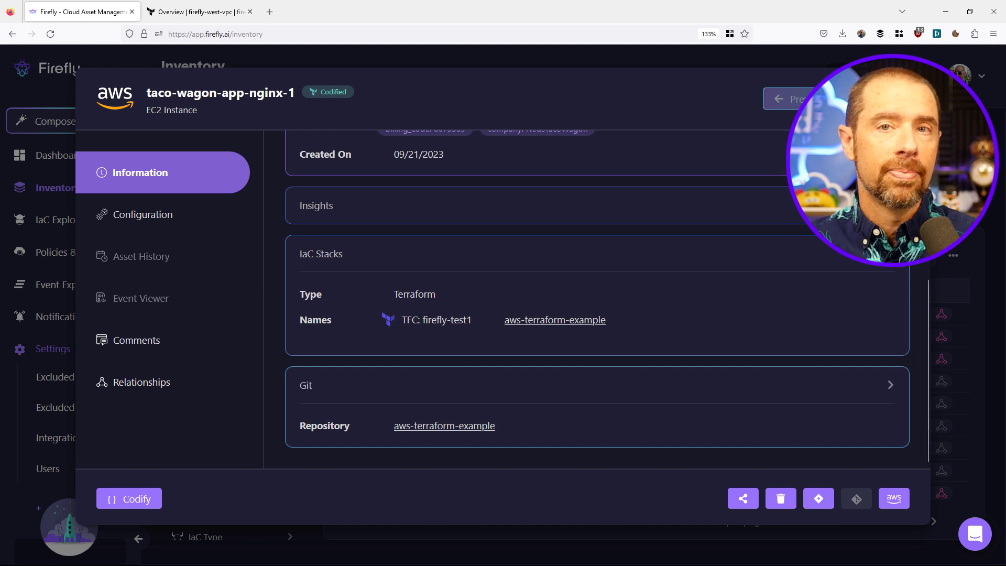
pyautogui.click(162, 393)
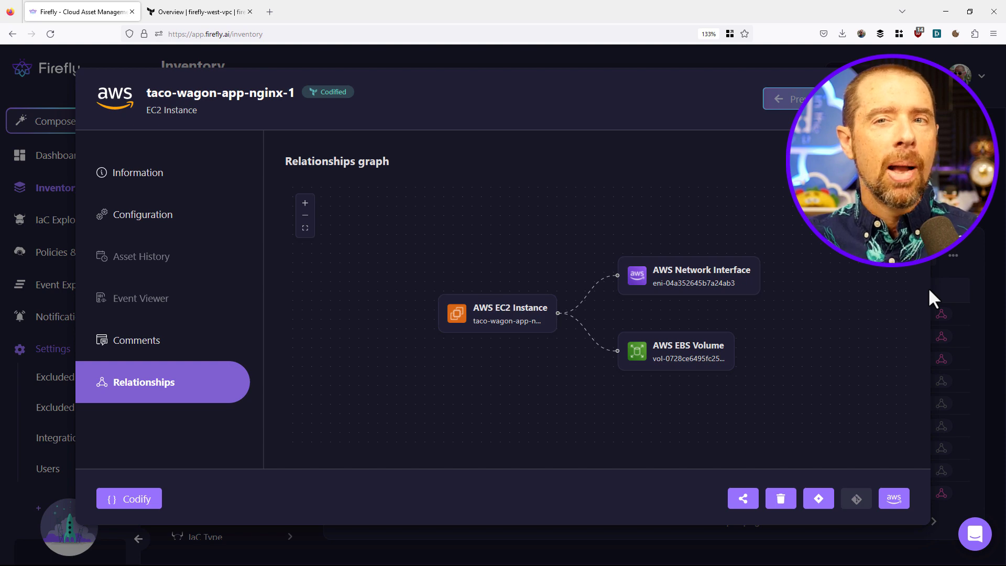
pyautogui.press('Escape')
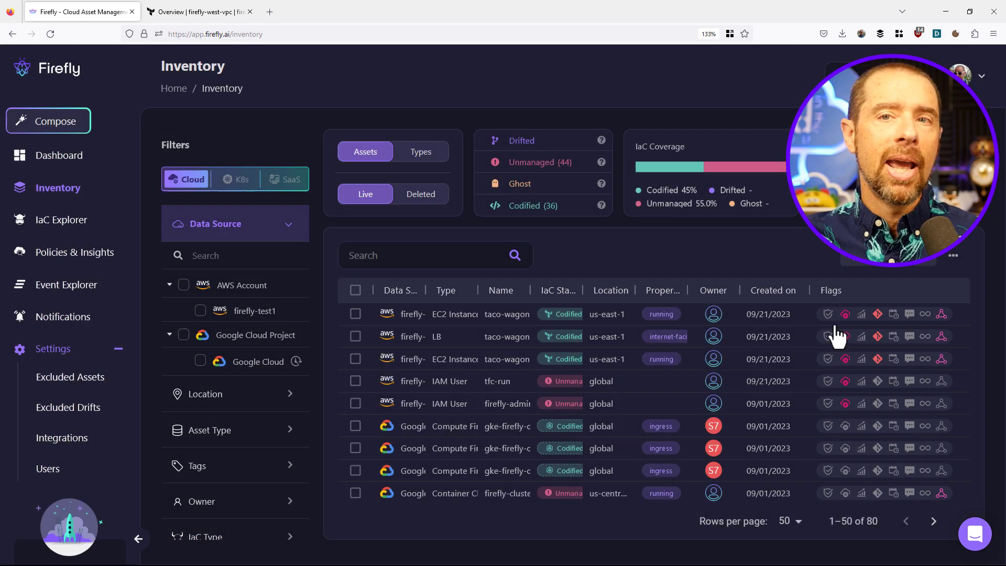
# Step: Filter the inventory to unmanaged assets and codify the us-west-1 route table association after viewing its configuration
pyautogui.click(543, 166)
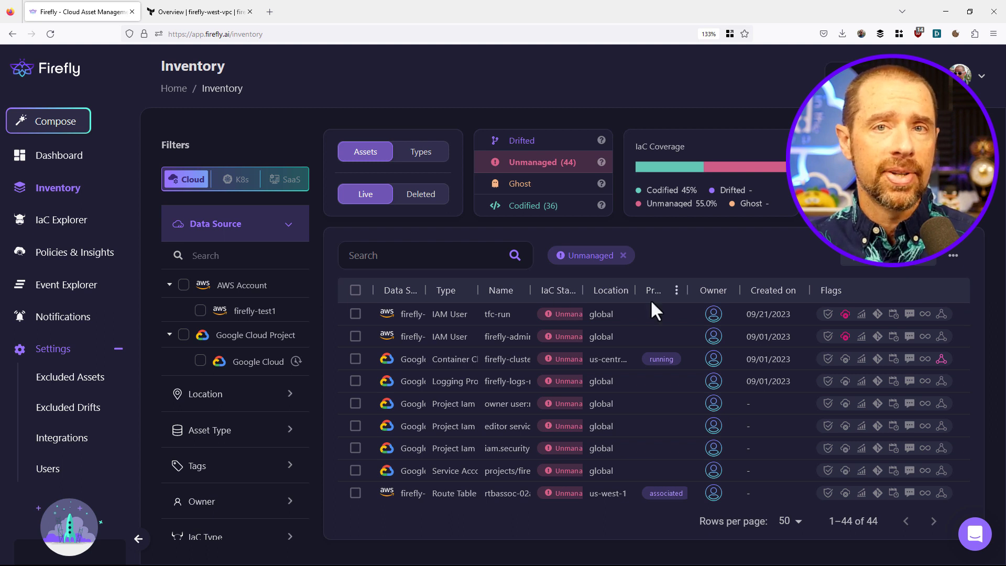
pyautogui.click(445, 494)
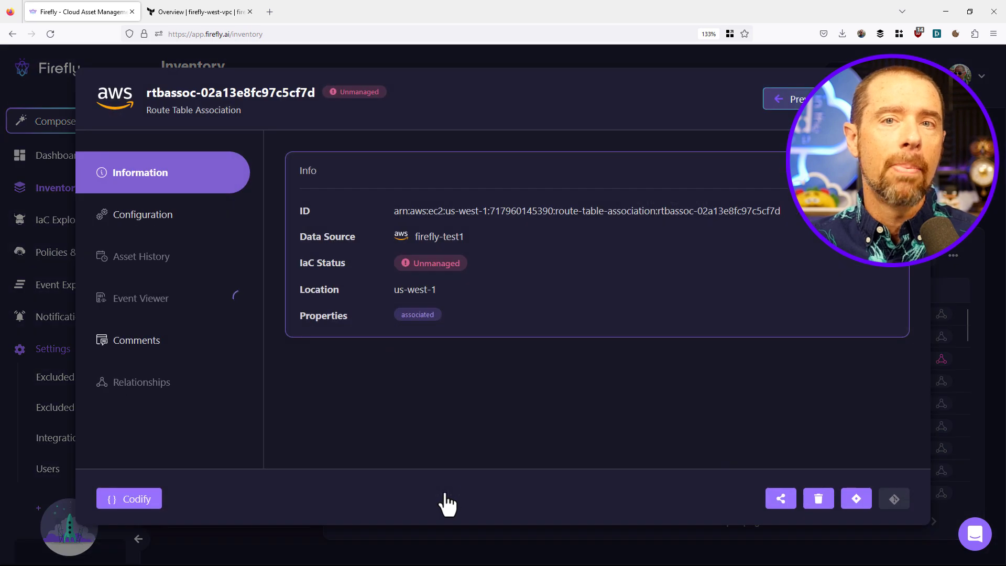
pyautogui.click(184, 239)
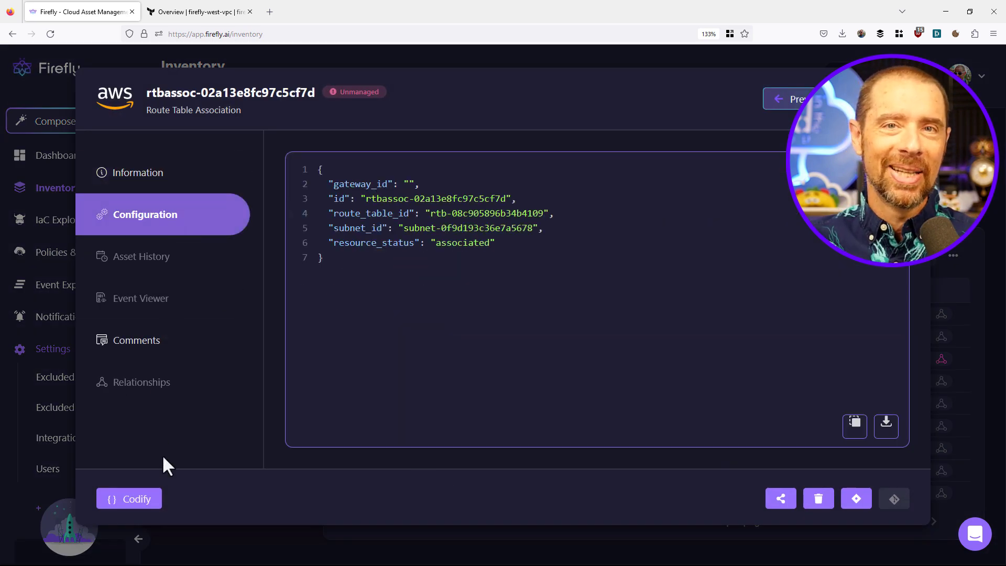
pyautogui.click(148, 502)
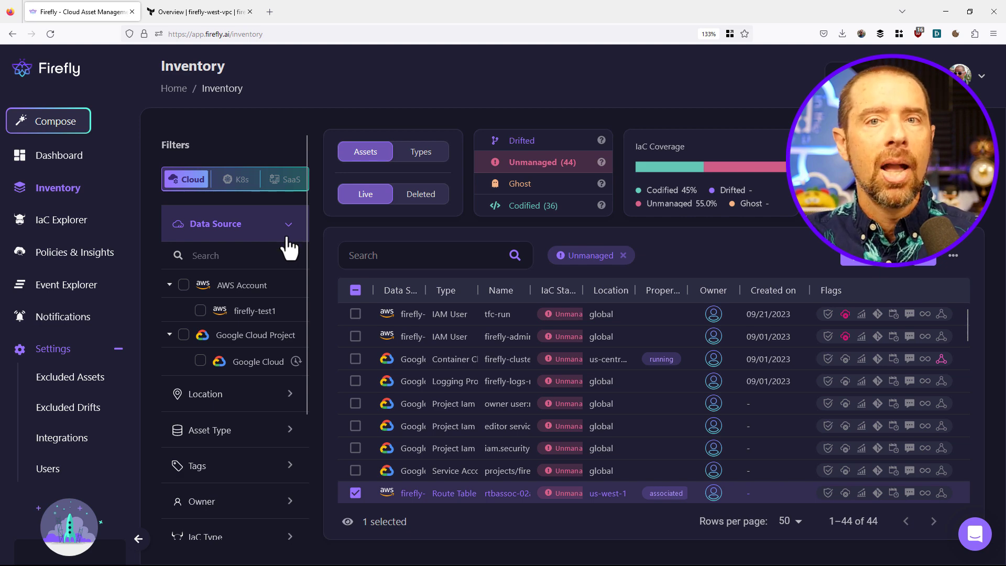
# Step: Narrow the unmanaged assets to the firefly-test1 AWS account and the us-west-1 location
pyautogui.click(201, 311)
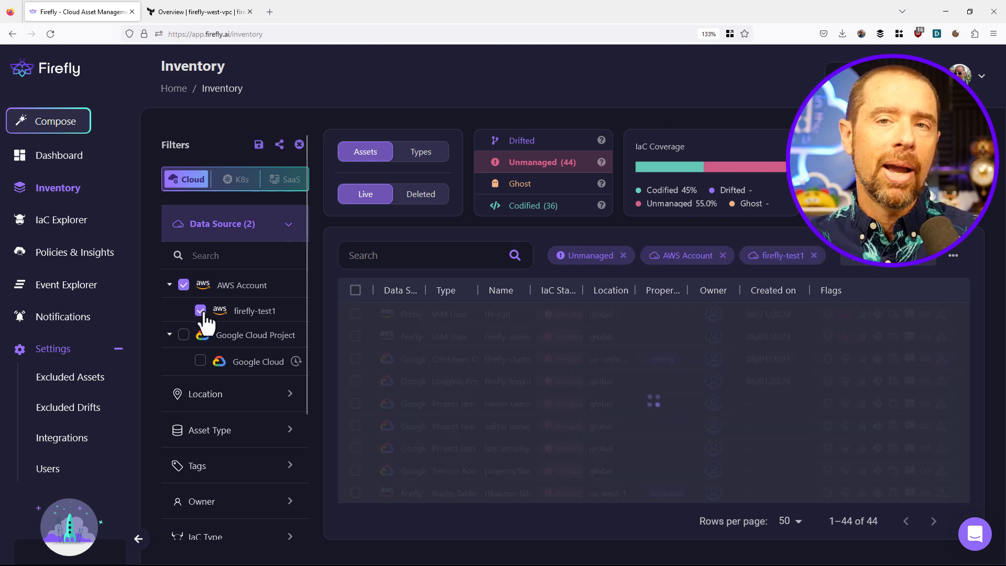
pyautogui.click(291, 404)
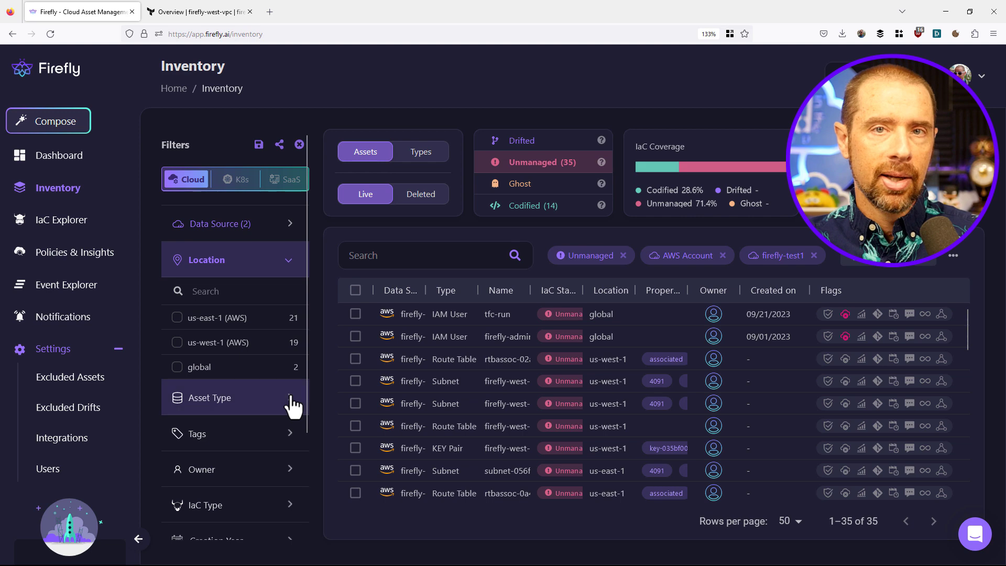
pyautogui.click(177, 343)
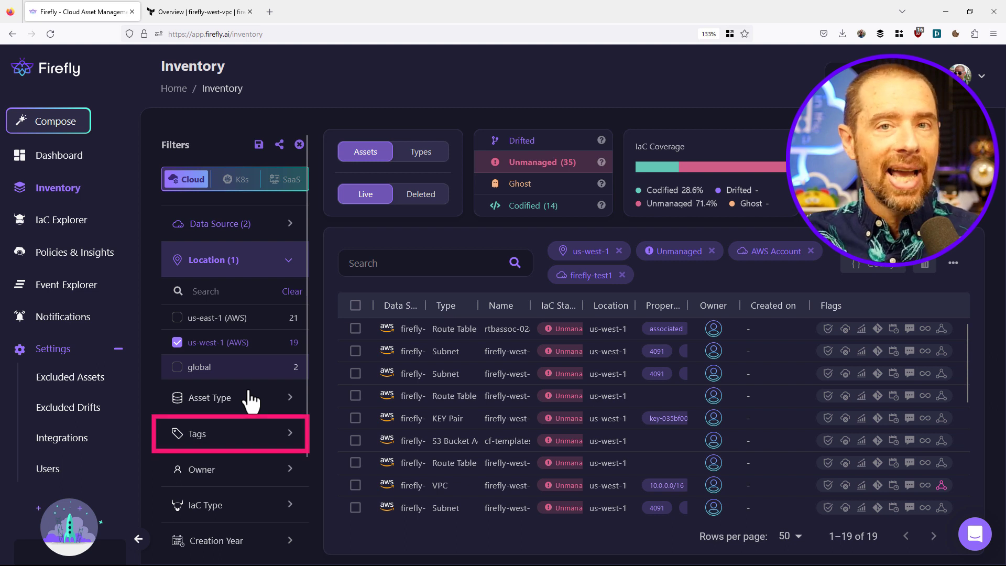
# Step: Filter the asset types to AWS Route Table Association, Subnet, Route Table, Internet Gateway and VPC
pyautogui.scroll(-3, 257, 407)
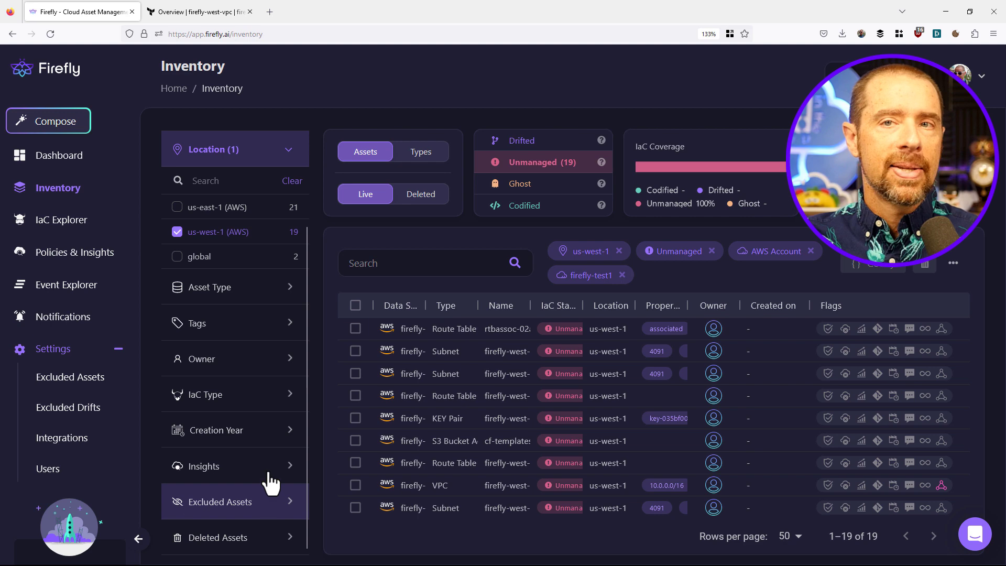
pyautogui.click(288, 288)
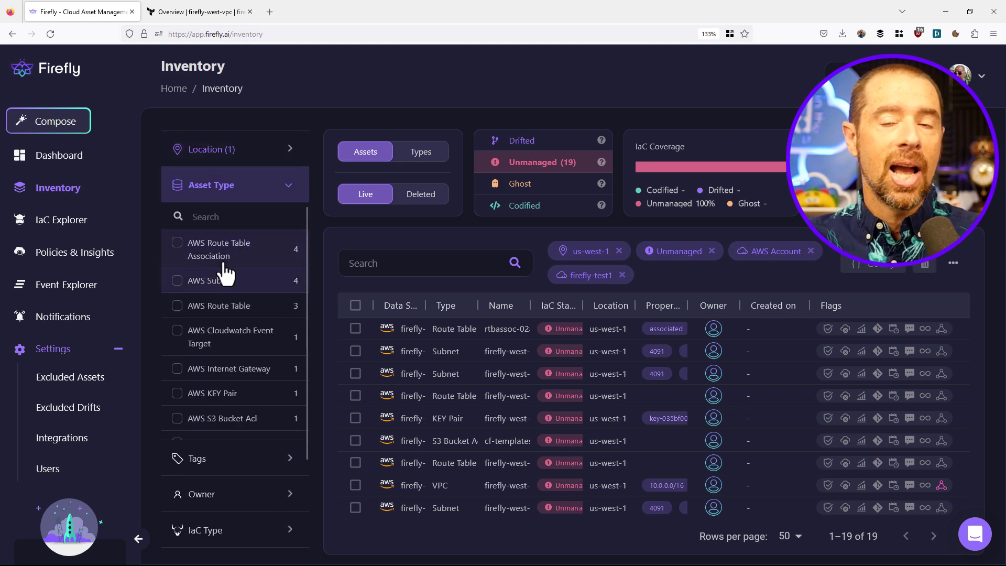
pyautogui.click(197, 268)
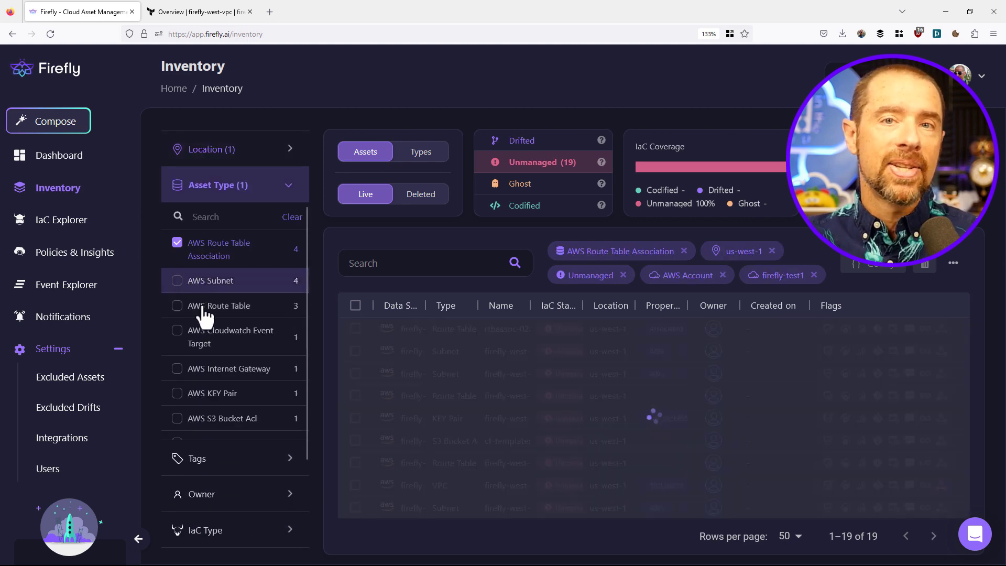
pyautogui.click(204, 283)
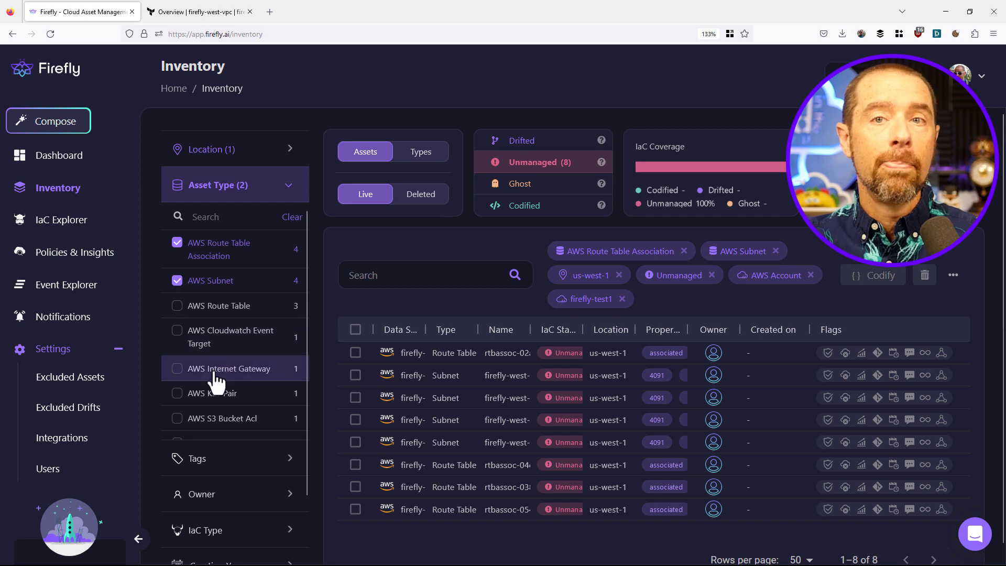
pyautogui.click(215, 375)
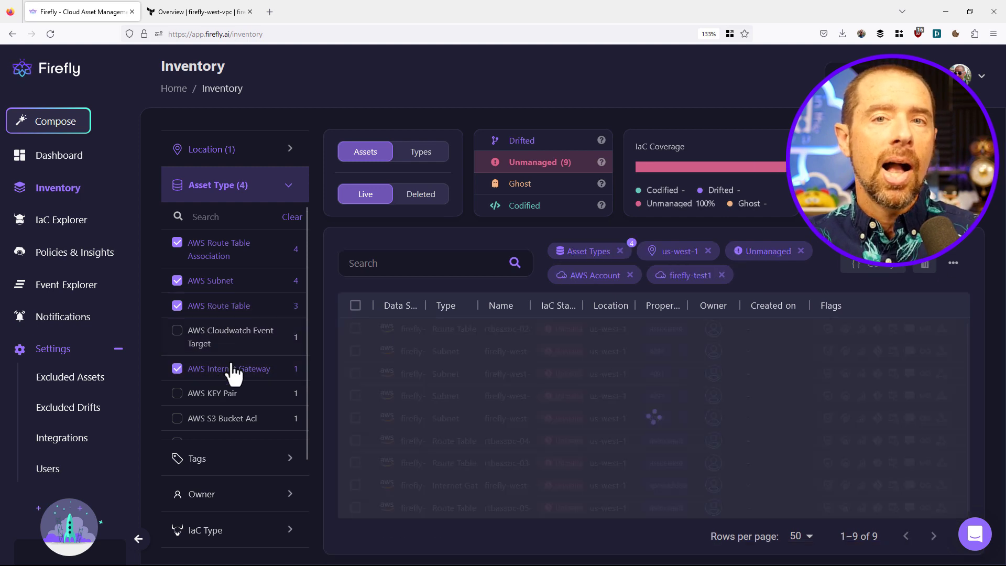
pyautogui.scroll(-3, 231, 377)
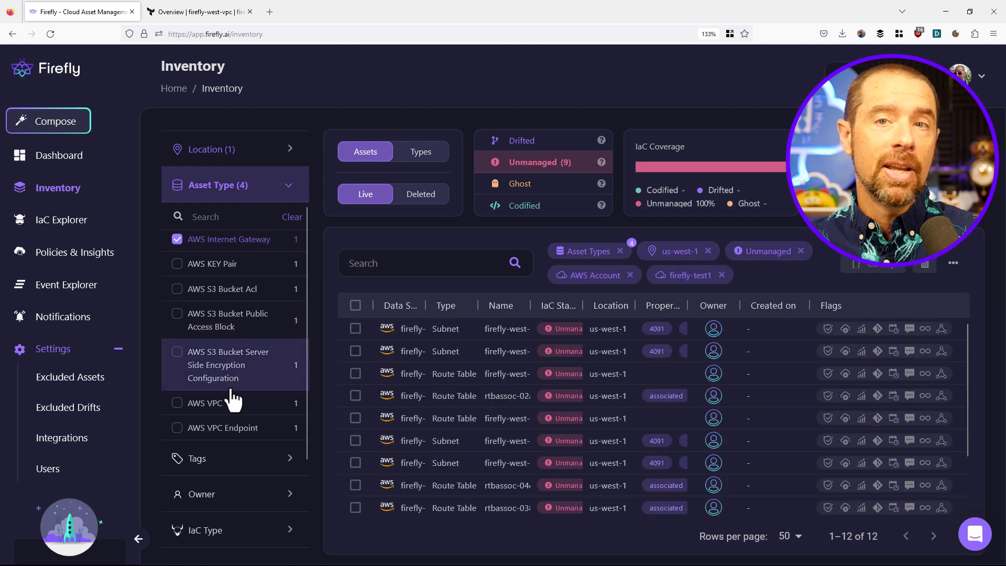
pyautogui.click(222, 409)
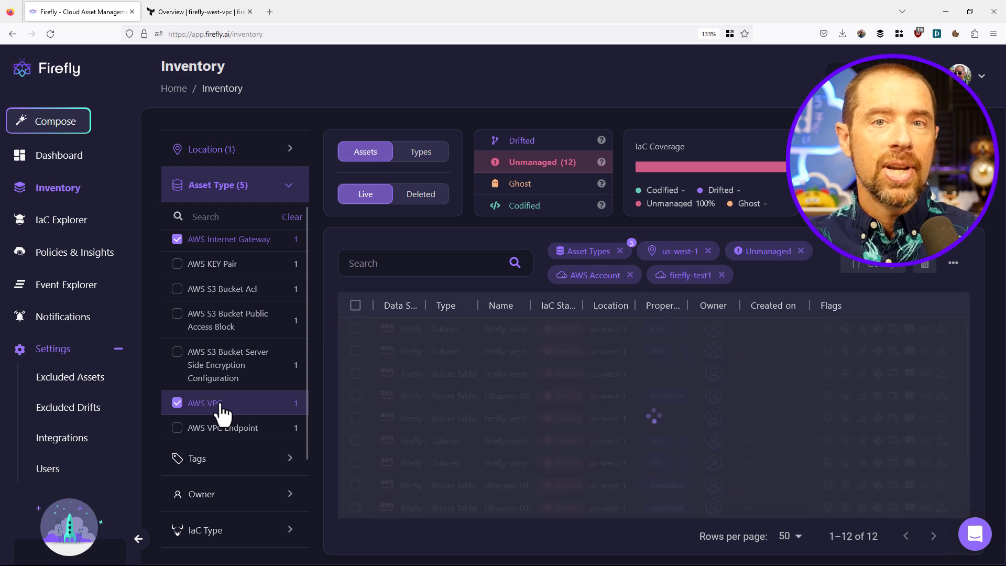
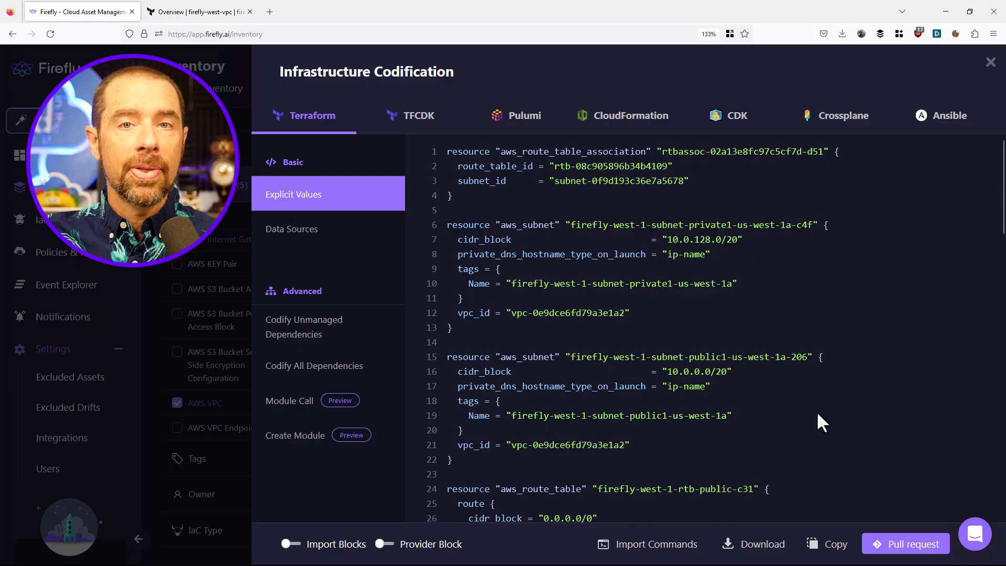
# Step: Include the provider block and the import blocks in the generated Terraform code
pyautogui.click(386, 545)
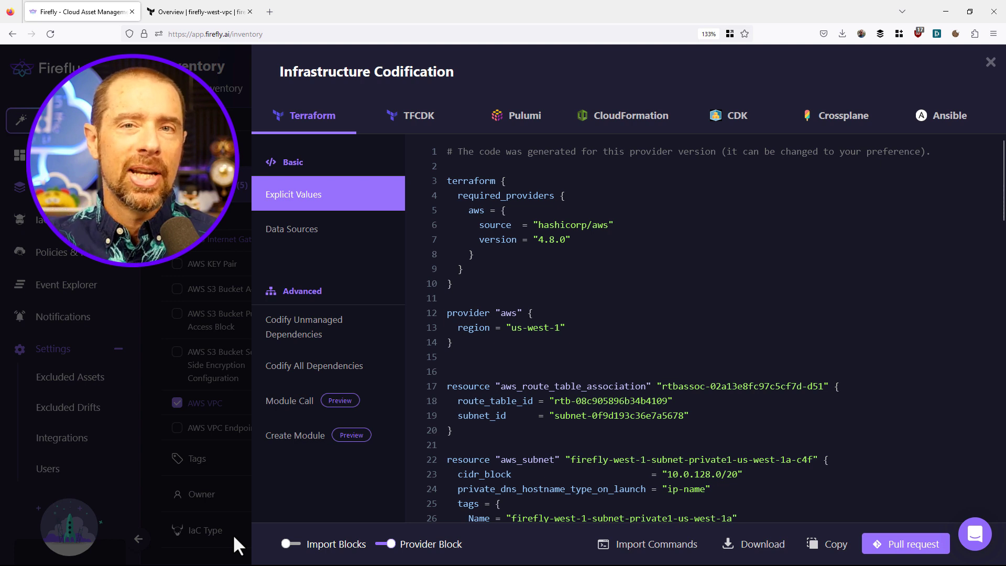
pyautogui.click(283, 543)
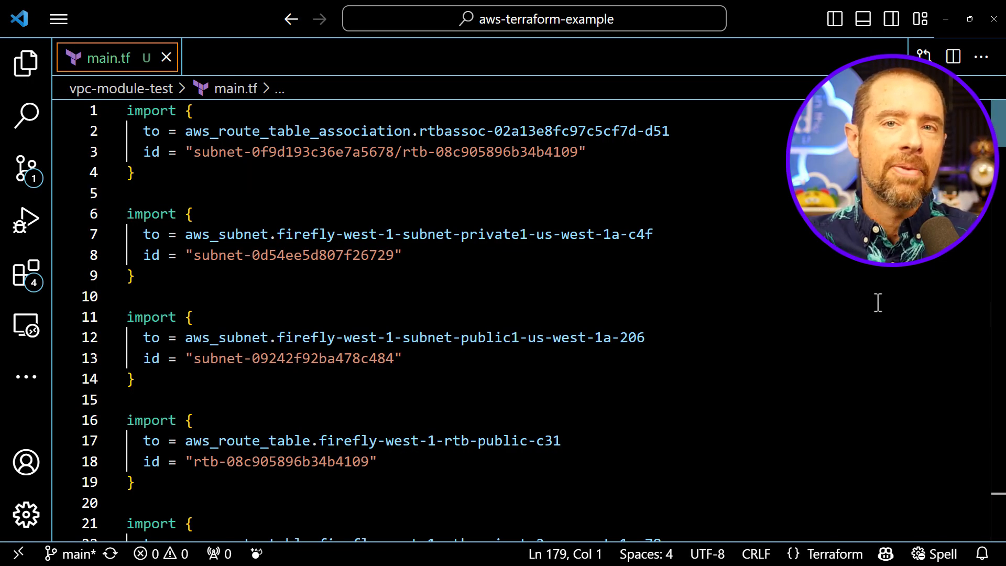
# Step: In VS Code, open a terminal in vpc-module-test and run terraform init
pyautogui.hotkey('ctrl', '`')
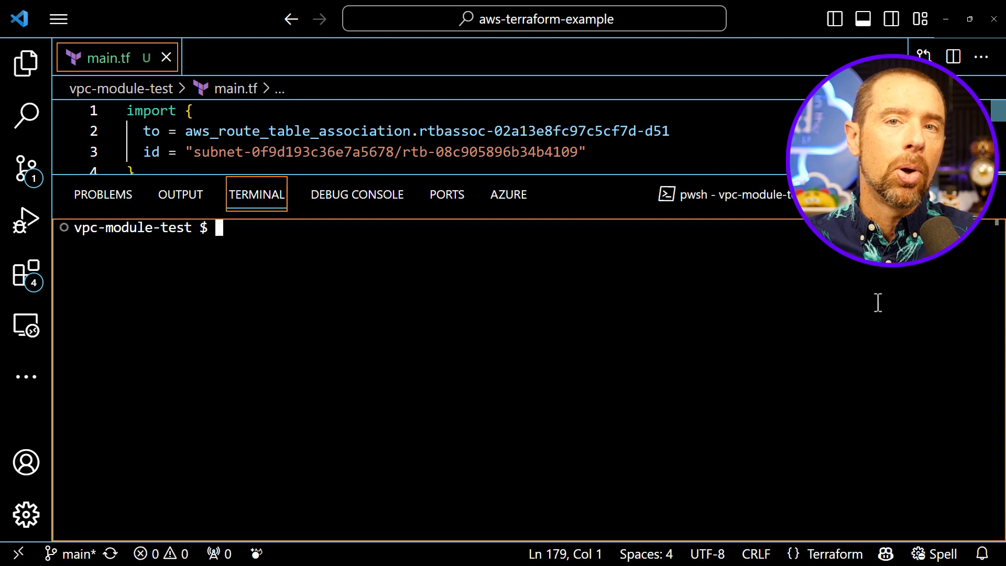
pyautogui.write('terraform init')
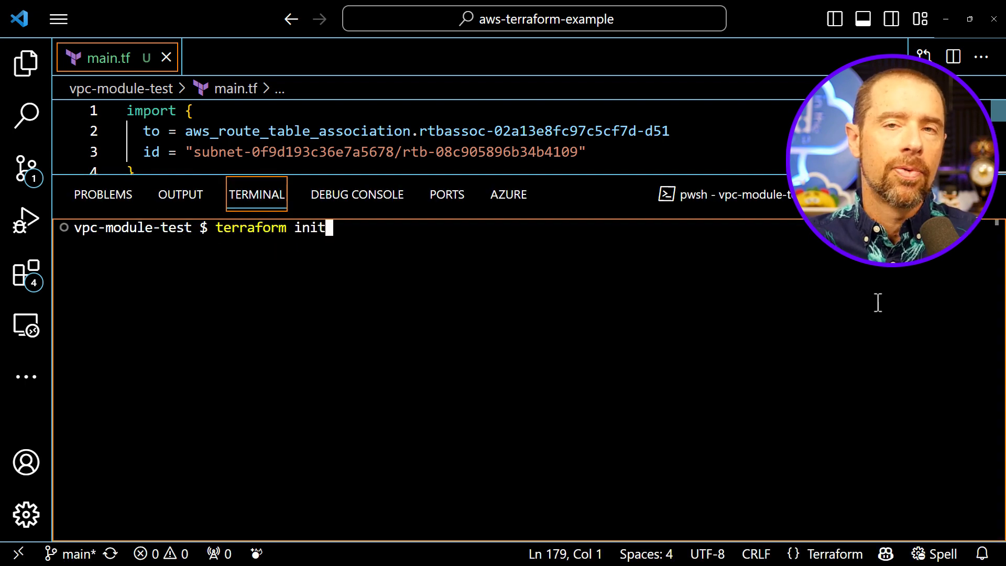
pyautogui.press('Return')
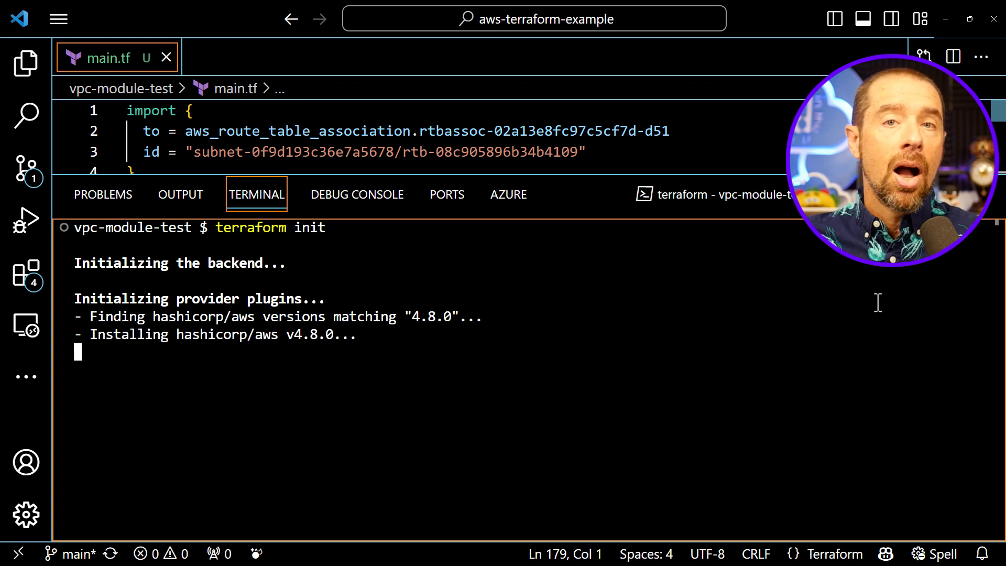
# Step: Validate the Terraform configuration with terraform validate and preview its changes with terraform plan
pyautogui.write('terra')
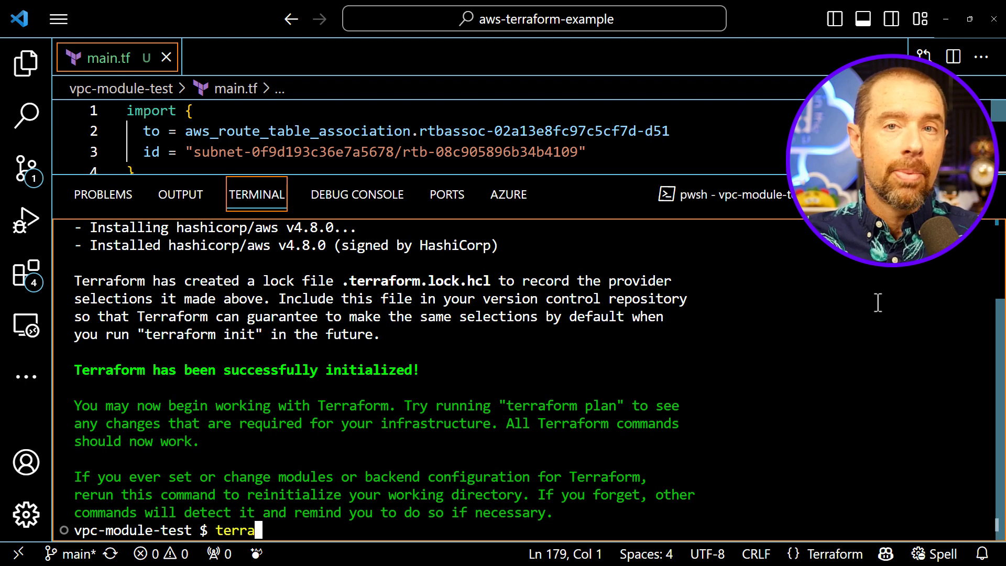
pyautogui.write('form validate')
pyautogui.press('Return')
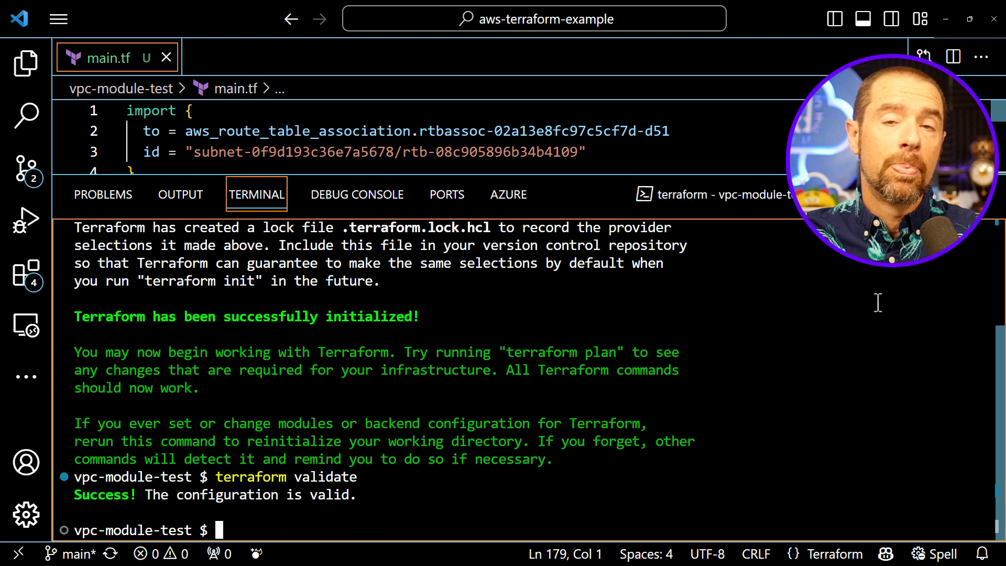
pyautogui.write('terraform plan')
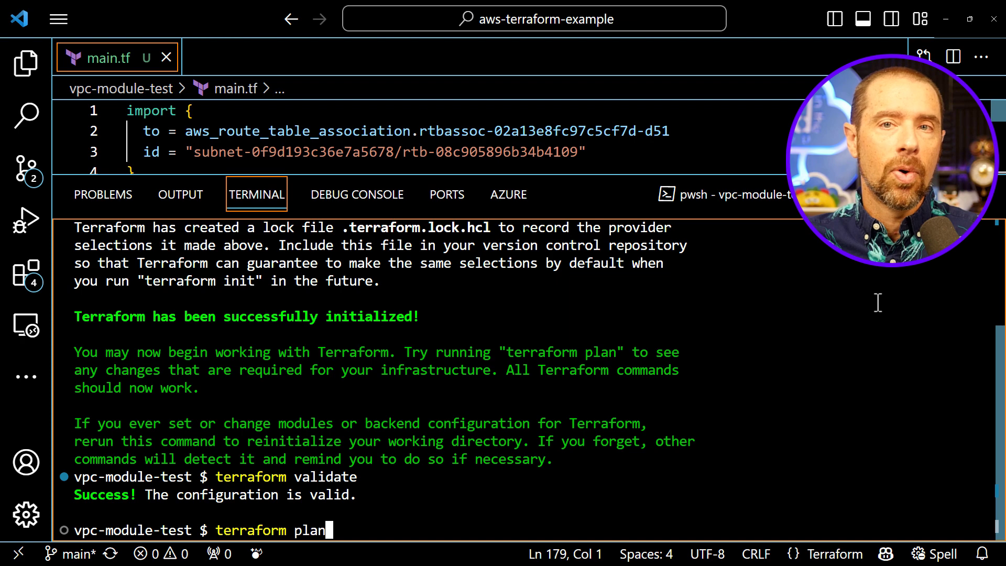
pyautogui.press('Return')
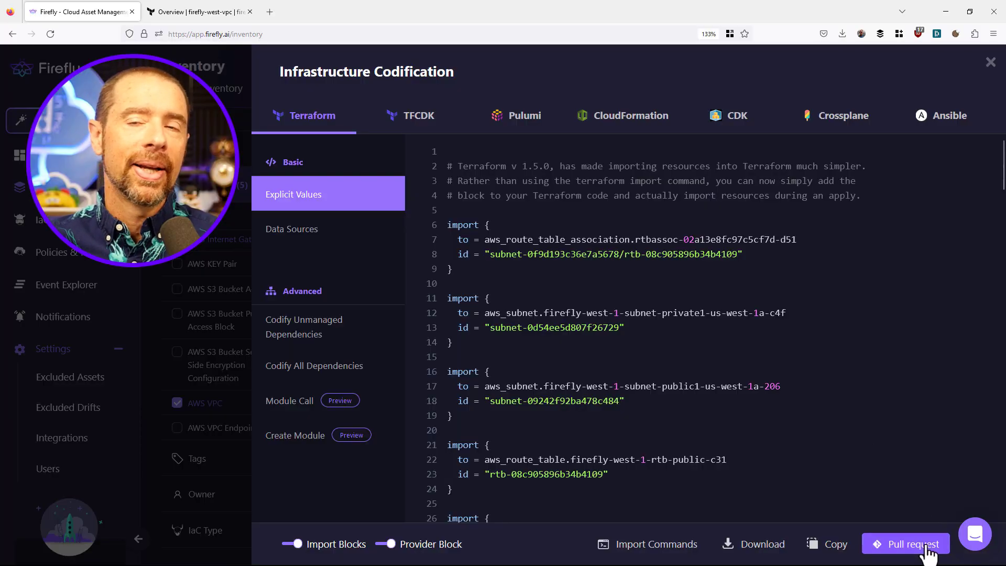
# Step: Create a pull request for the generated code through GitHub Integration, showing only private repositories and targeting firefly-west-vpc with the default main branch
pyautogui.click(928, 549)
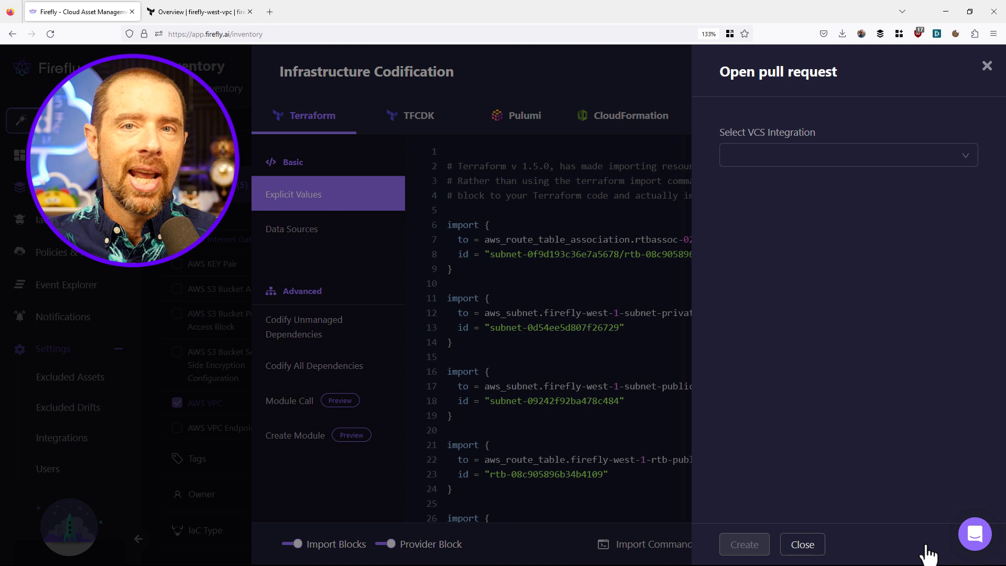
pyautogui.click(883, 157)
pyautogui.click(868, 193)
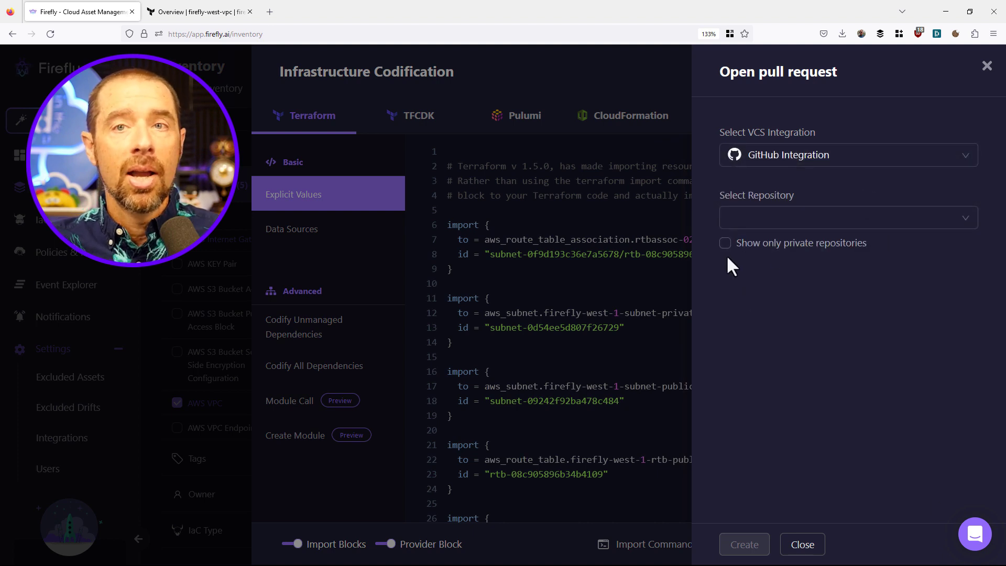
pyautogui.click(791, 218)
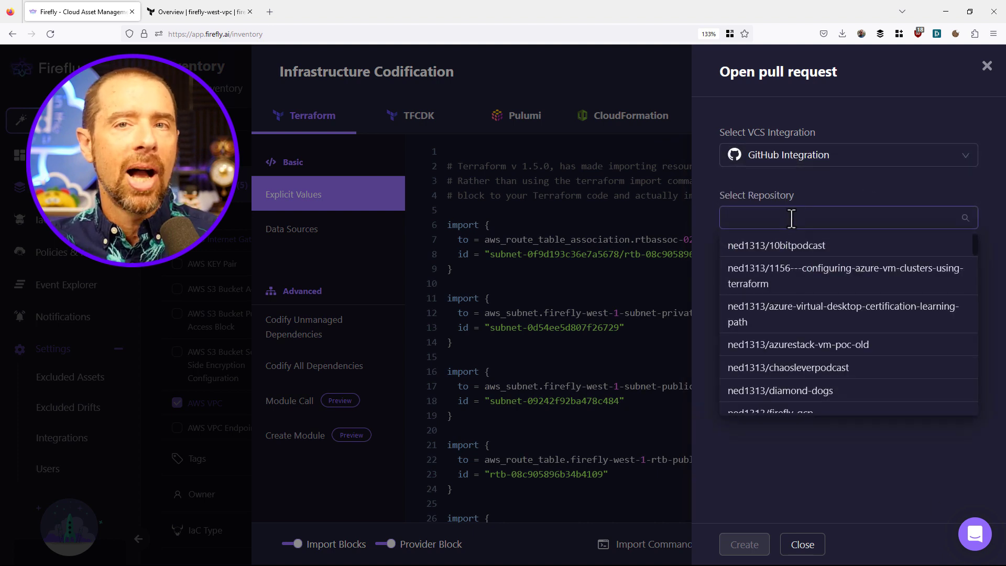
pyautogui.write('firefl')
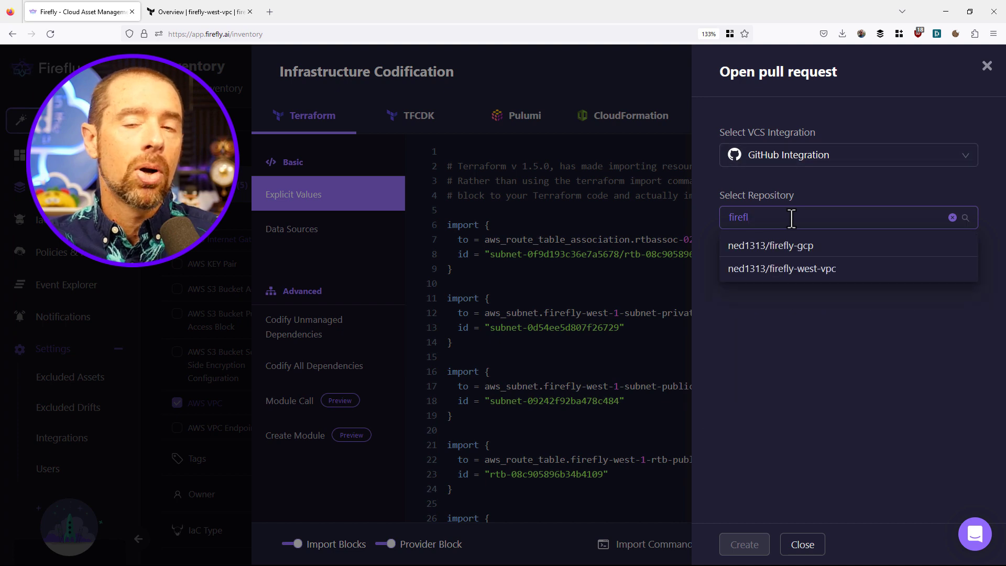
pyautogui.click(809, 269)
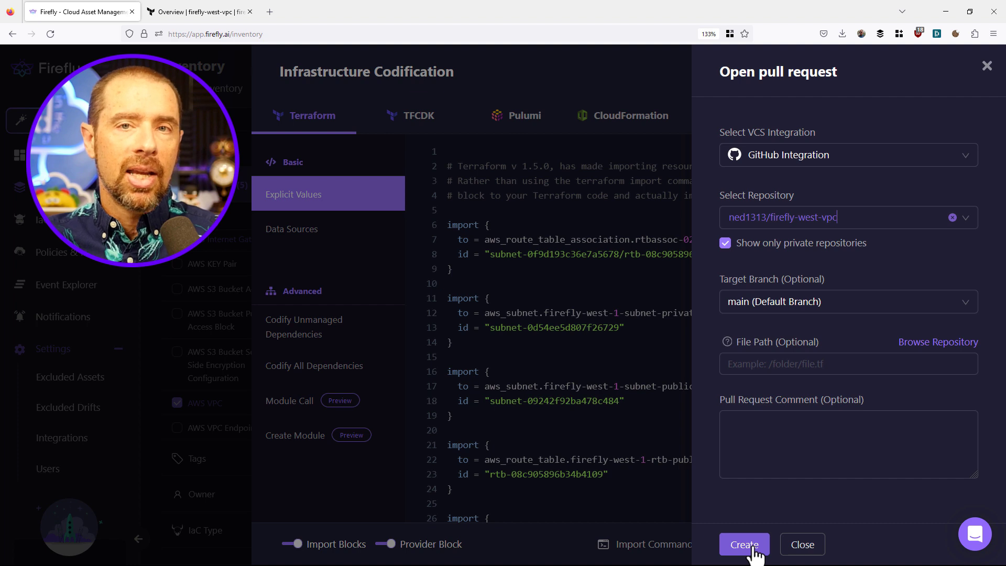
pyautogui.click(745, 545)
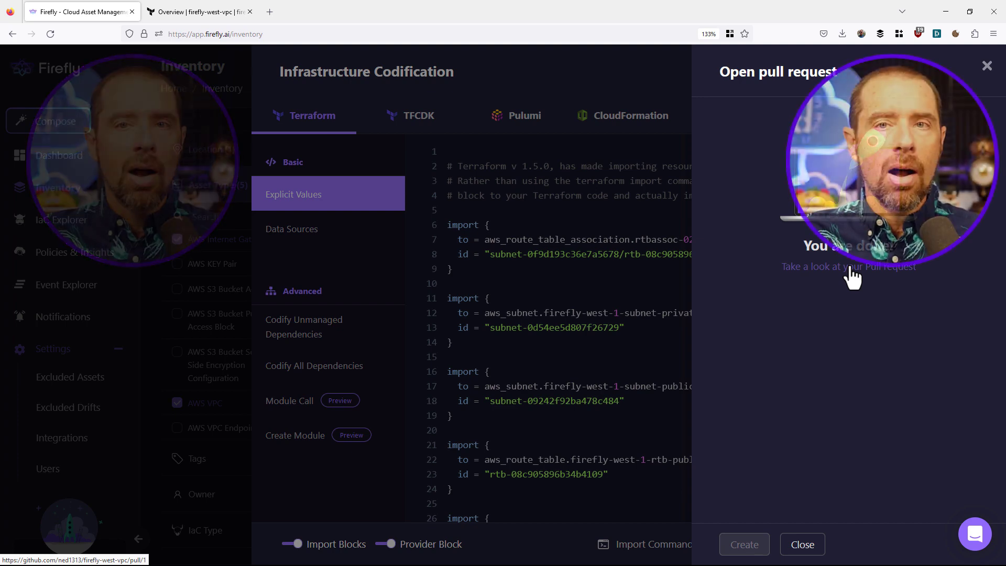
# Step: Open the new Firefly codification pull request on GitHub and merge it into main
pyautogui.click(853, 278)
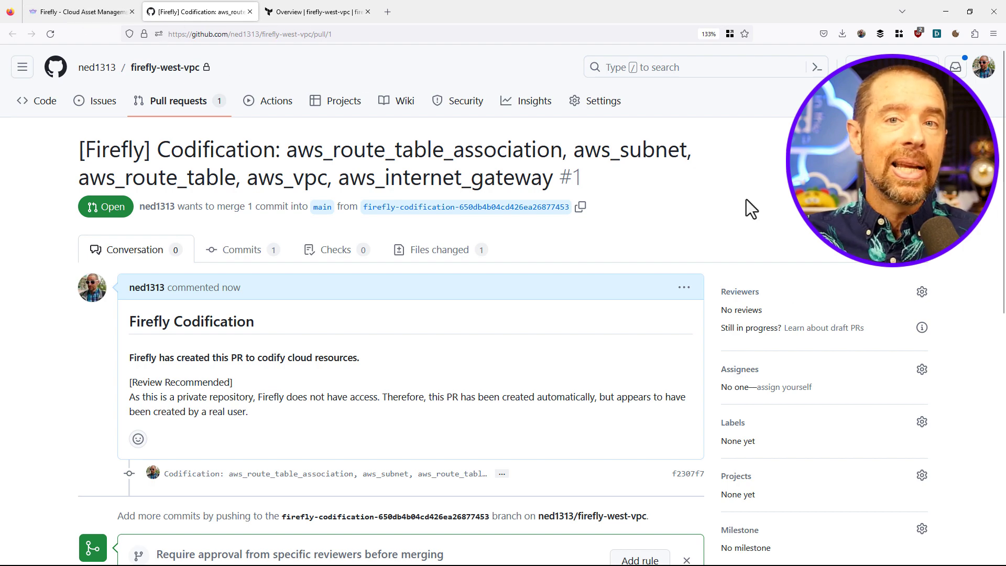
pyautogui.scroll(-4, 747, 200)
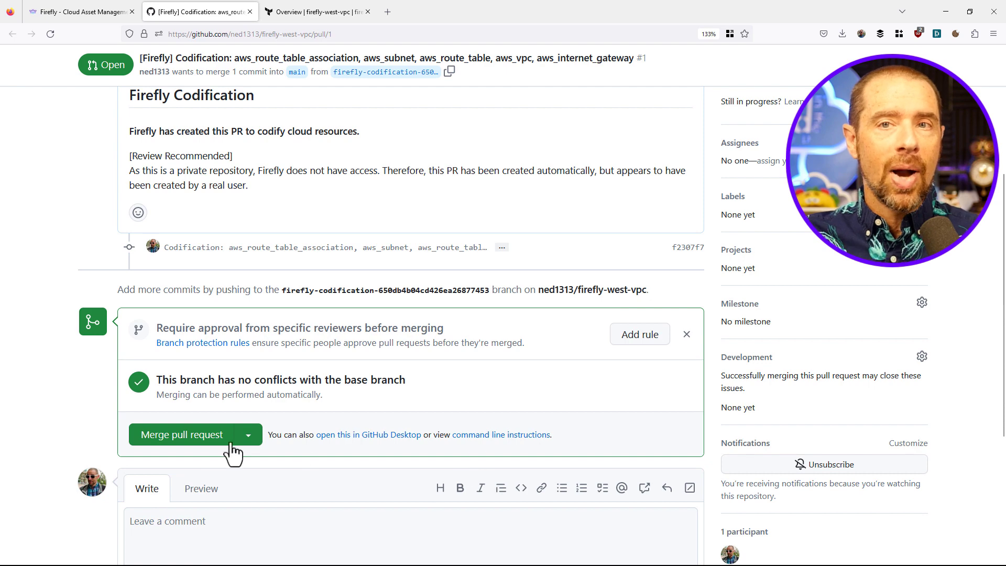
pyautogui.click(230, 444)
pyautogui.click(196, 438)
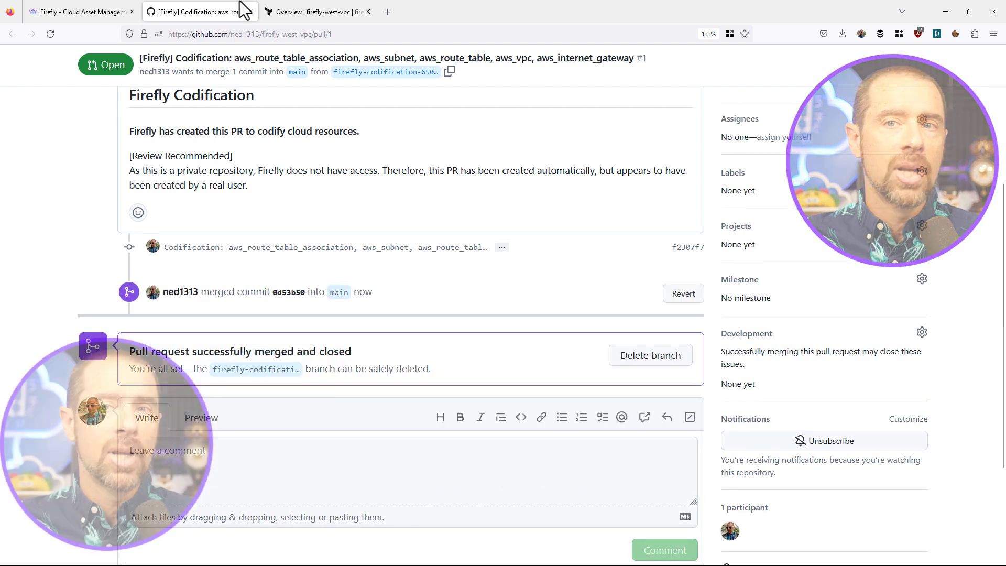
# Step: In Terraform Cloud, start a new plan and apply (standard) run for the firefly-west-vpc workspace
pyautogui.click(319, 9)
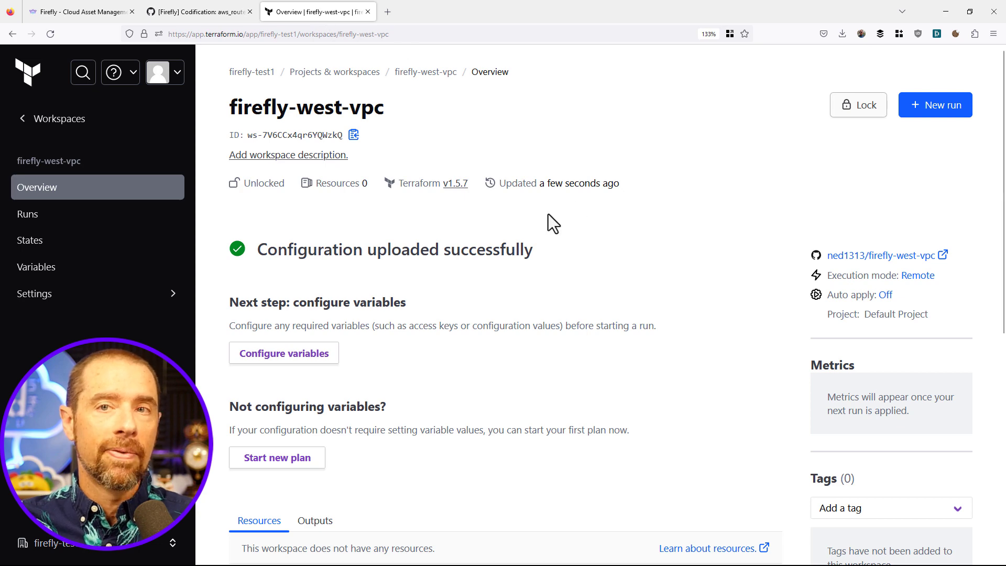
pyautogui.click(48, 215)
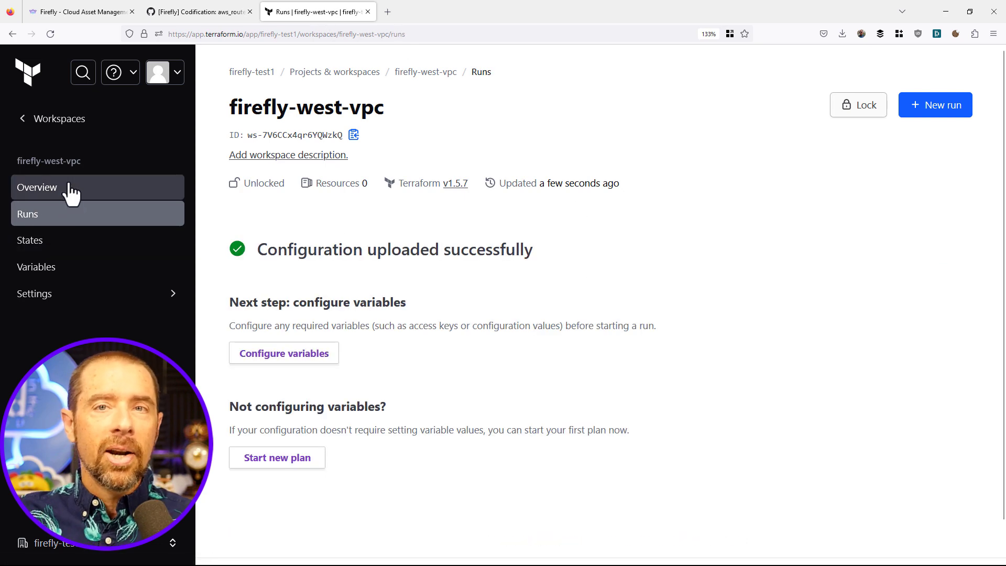
pyautogui.click(70, 189)
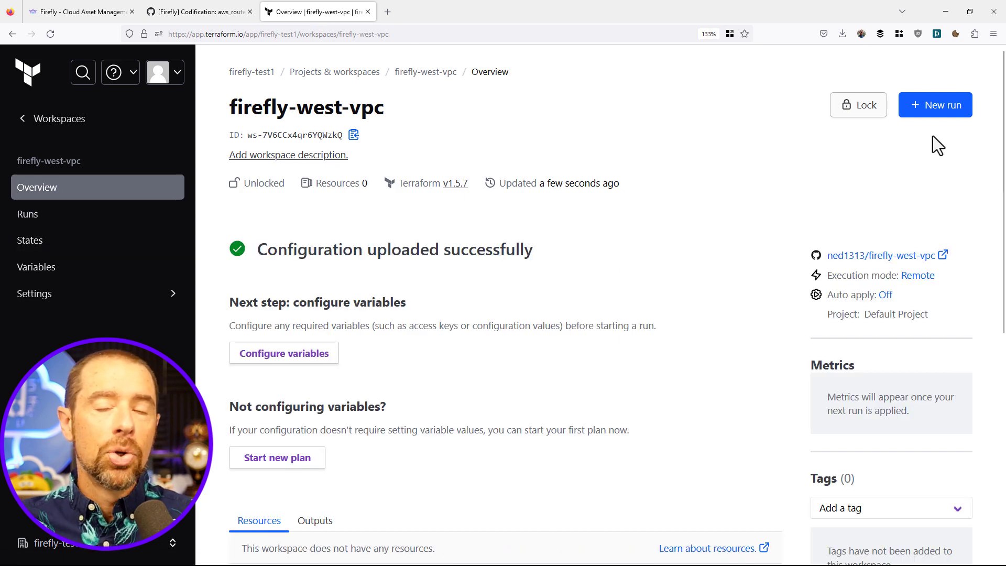
pyautogui.click(946, 110)
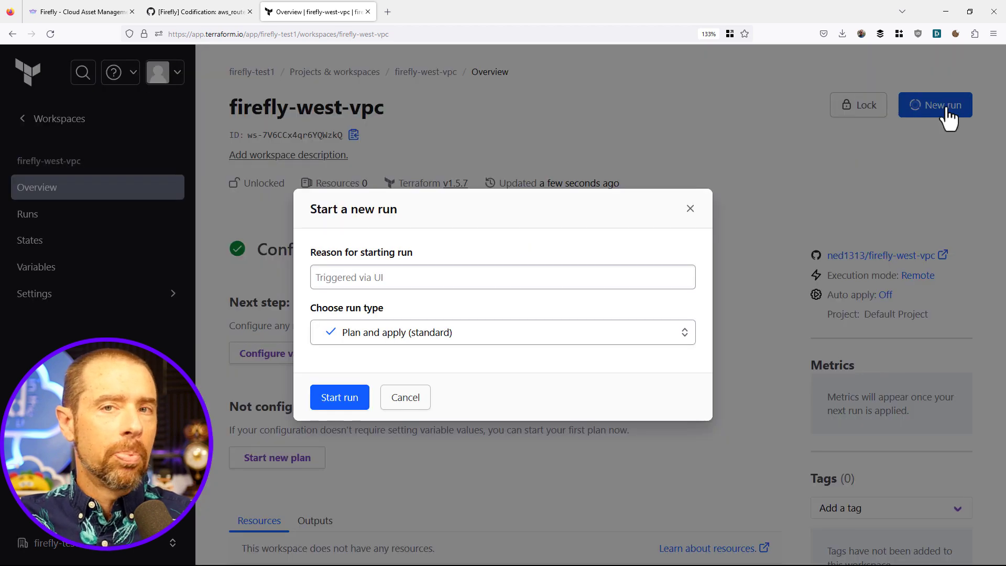
pyautogui.click(340, 402)
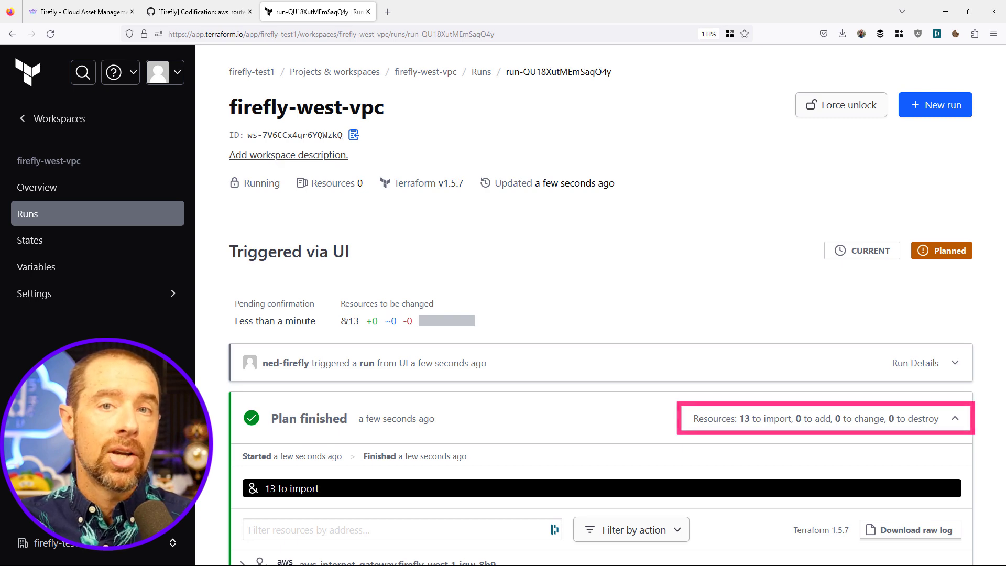
# Step: Review the resources in the finished plan, and confirm and apply the run
pyautogui.scroll(-2, 681, 278)
pyautogui.scroll(-10, 682, 278)
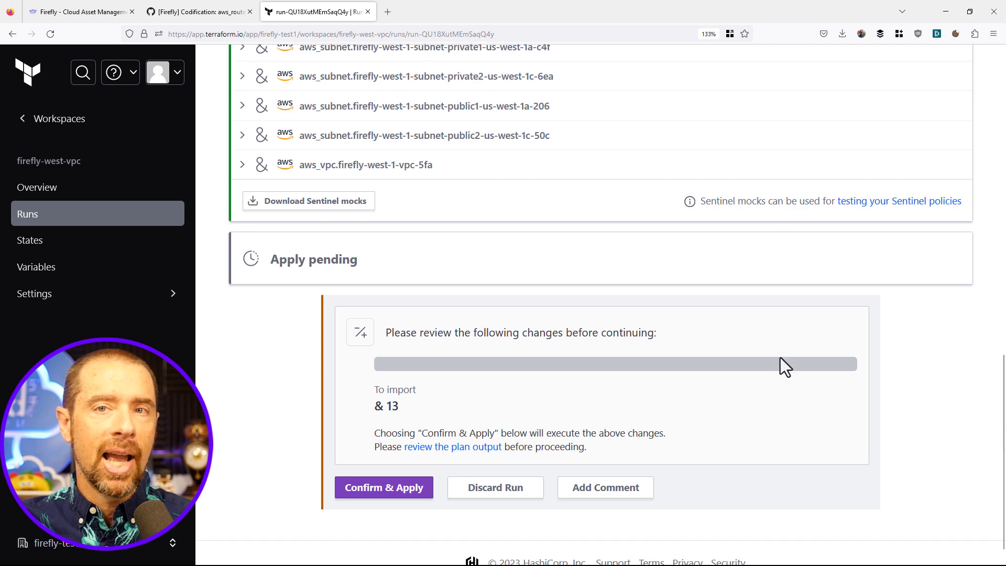
pyautogui.click(409, 493)
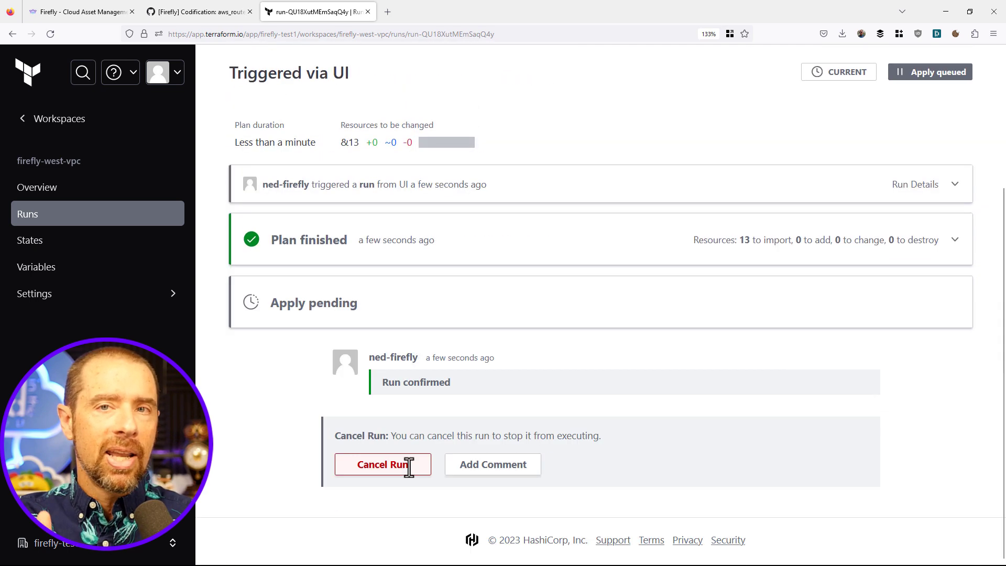